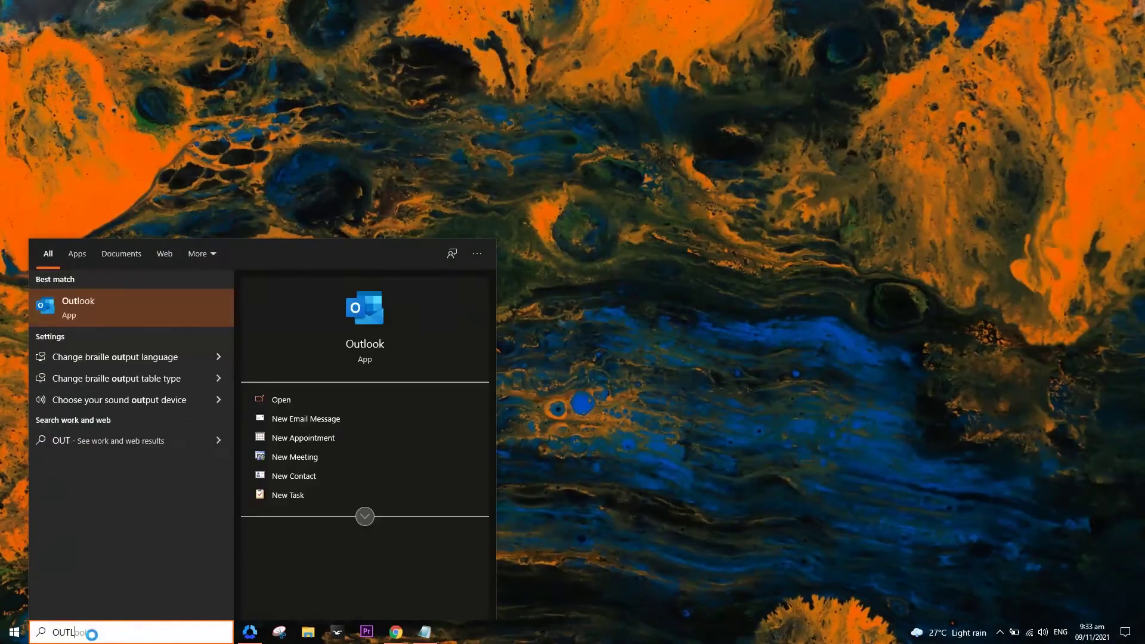
- Launch Outlook, switch to the Notes folder through the '...' navigation button, and start a blank note
{"action": "key", "text": "Return"}
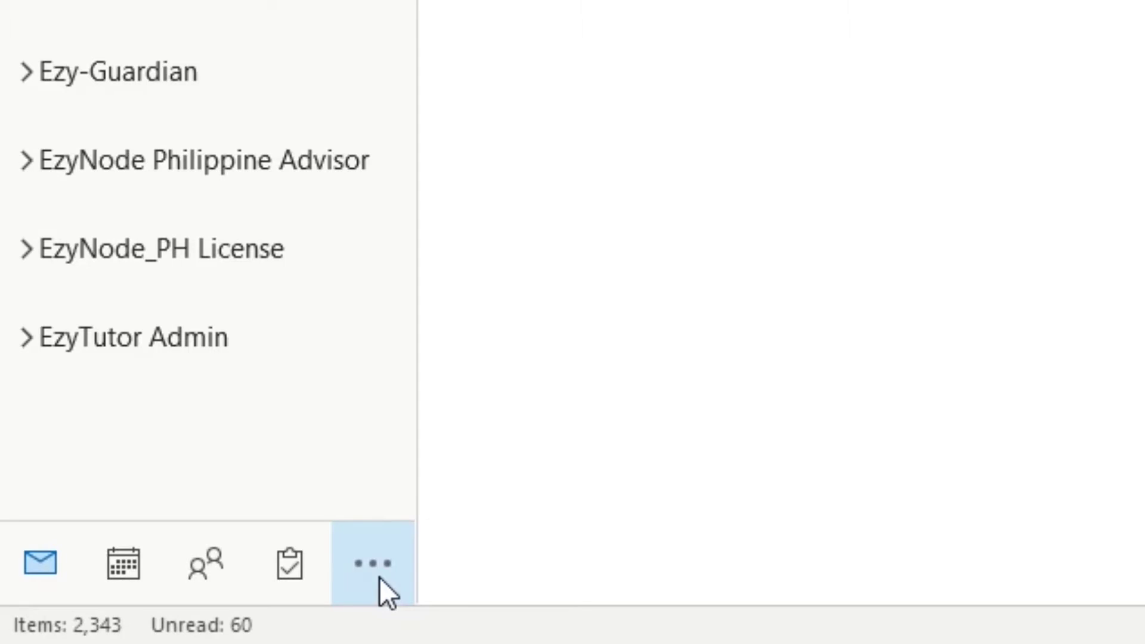
{"action": "left_click", "coordinate": [380, 577]}
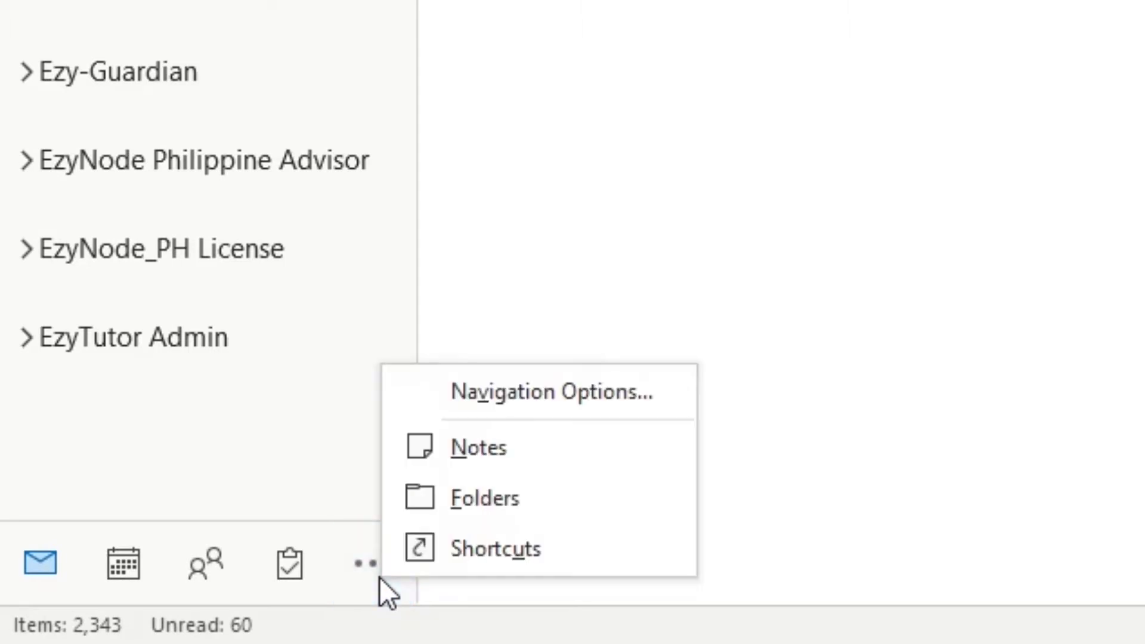
{"action": "left_click", "coordinate": [540, 447]}
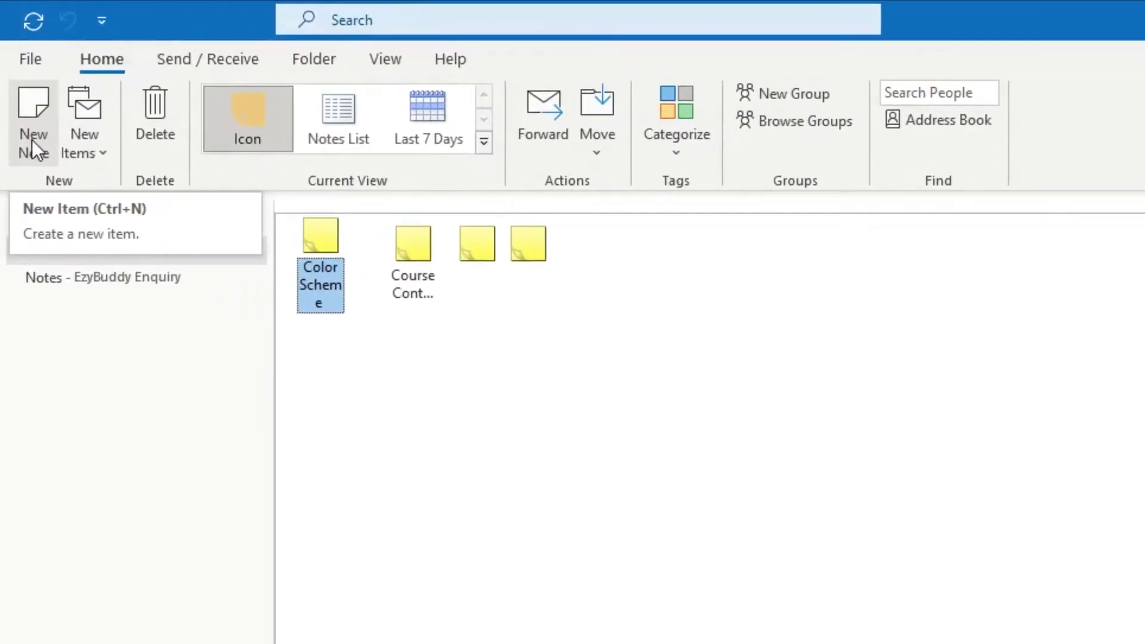
{"action": "key", "text": "ctrl+shift+n"}
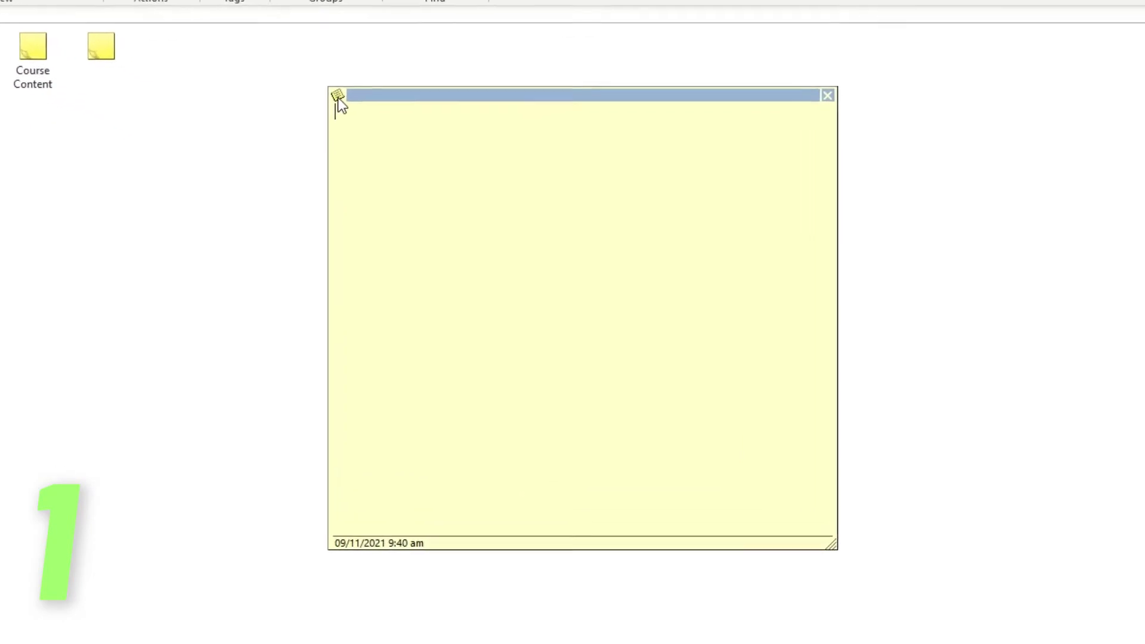
- Move the new blank note higher, close it, then open the third note and shrink its window
{"action": "left_click", "coordinate": [303, 72]}
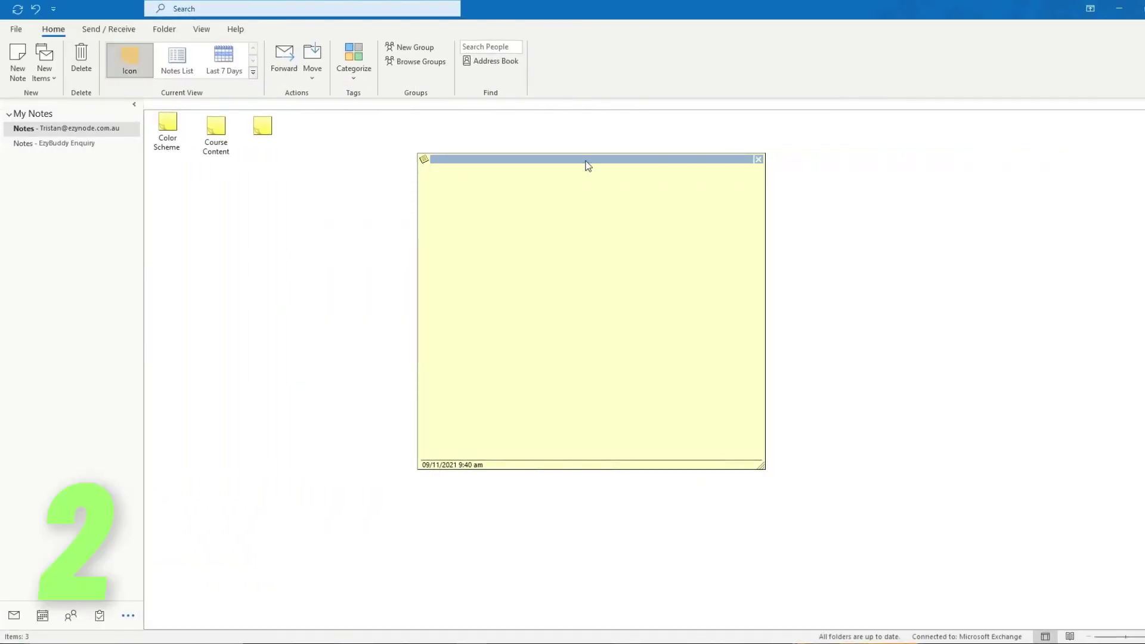
{"action": "left_click_drag", "start_coordinate": [589, 169], "coordinate": [590, 296]}
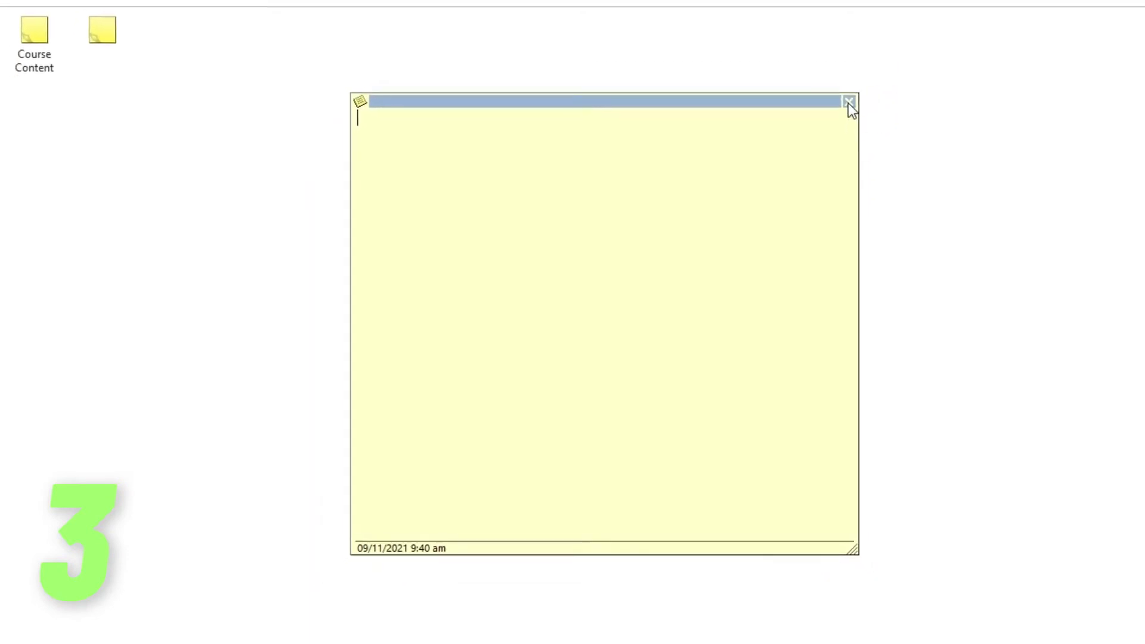
{"action": "left_click", "coordinate": [831, 119]}
{"action": "double_click", "coordinate": [137, 56]}
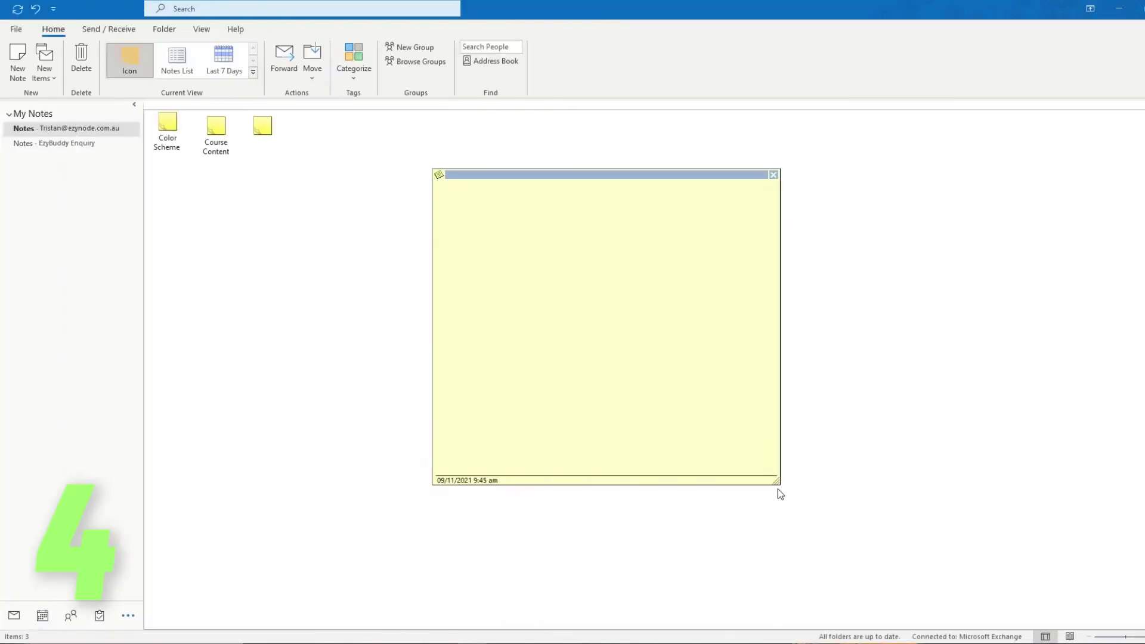
{"action": "left_click_drag", "start_coordinate": [779, 485], "coordinate": [705, 368]}
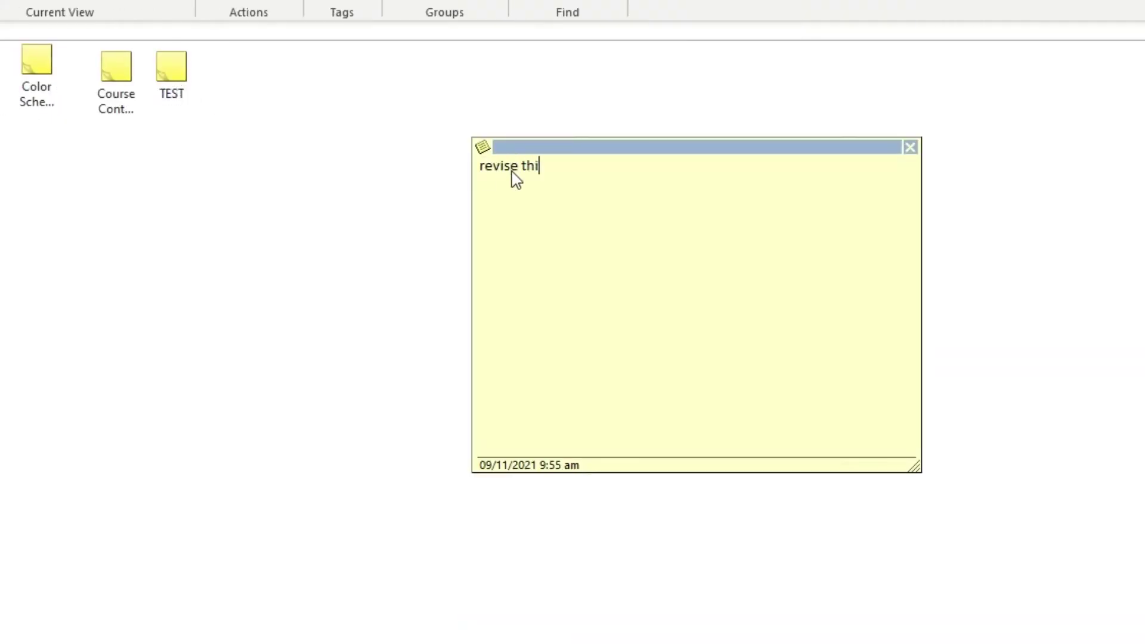
- Close the 'revise this note' note, show Notes List, and begin adding '#E5E5E5 -' to Color Scheme
{"action": "left_click", "coordinate": [909, 149]}
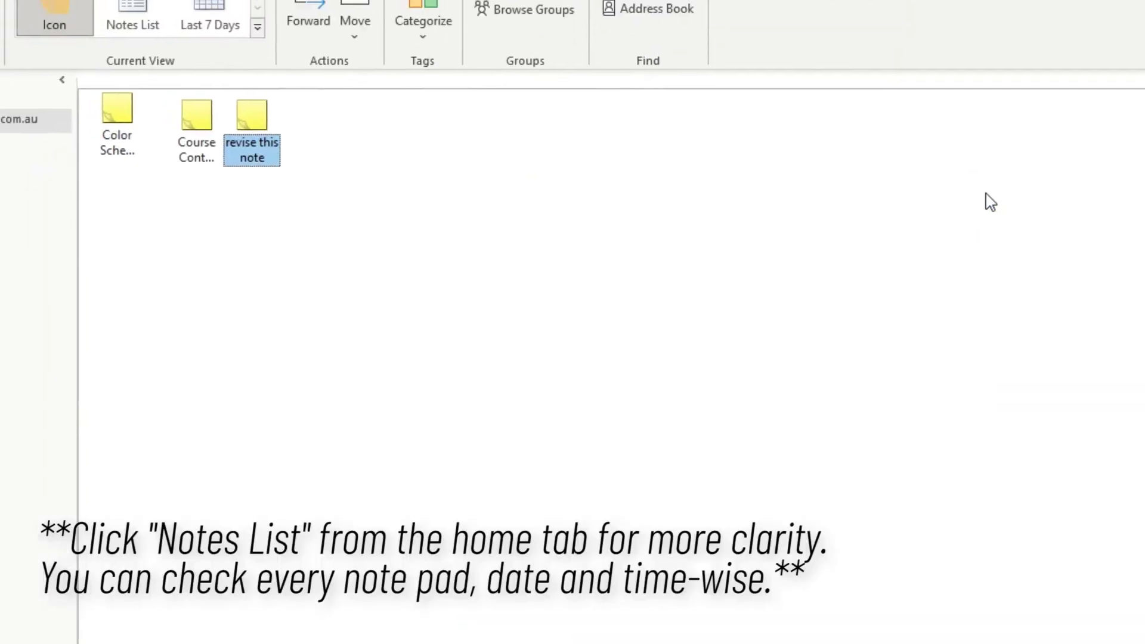
{"action": "left_click", "coordinate": [289, 113]}
{"action": "left_click", "coordinate": [332, 248]}
{"action": "double_click", "coordinate": [333, 248]}
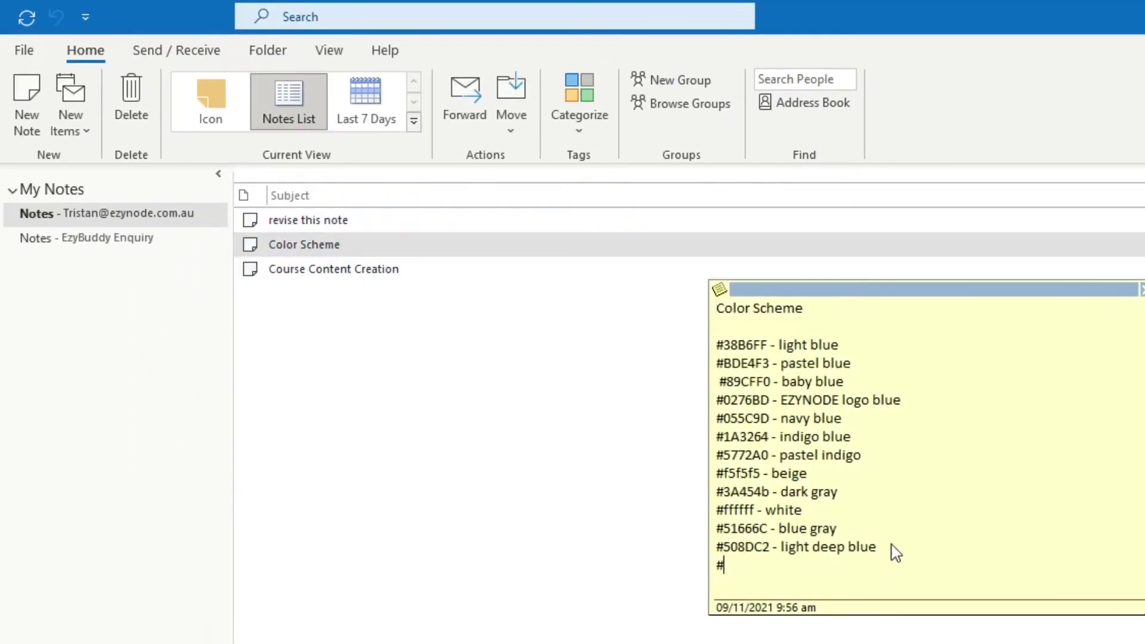
{"action": "type", "text": "#E5E5E5 -"}
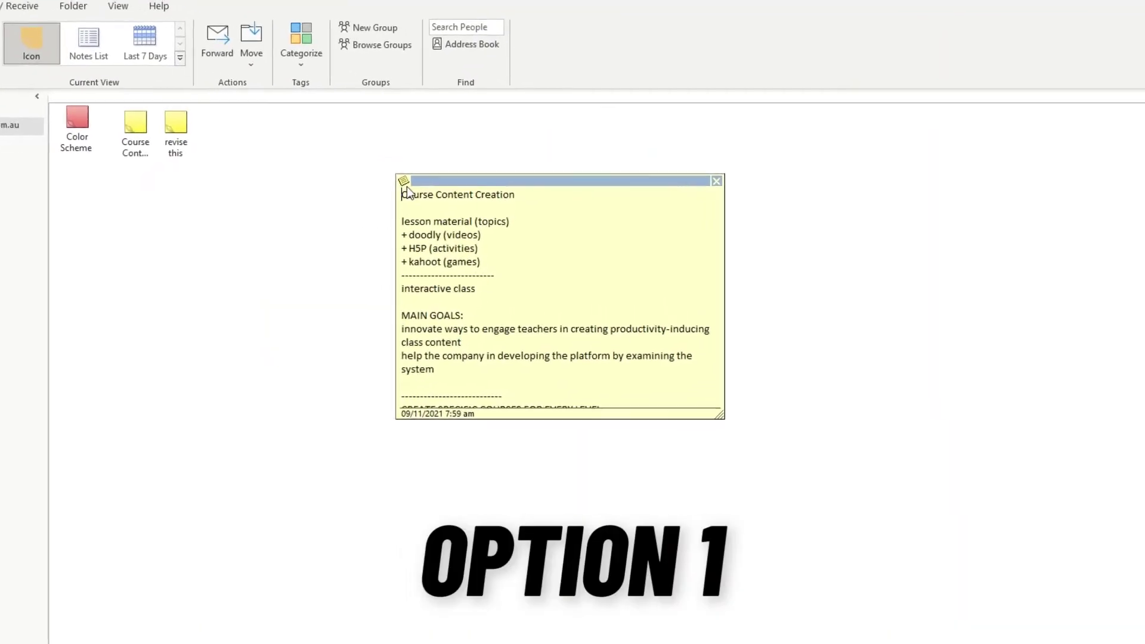
- Give Course Content Creation the Blue category, renamed 'e-Learning', then close the now-blue note
{"action": "left_click", "coordinate": [419, 177]}
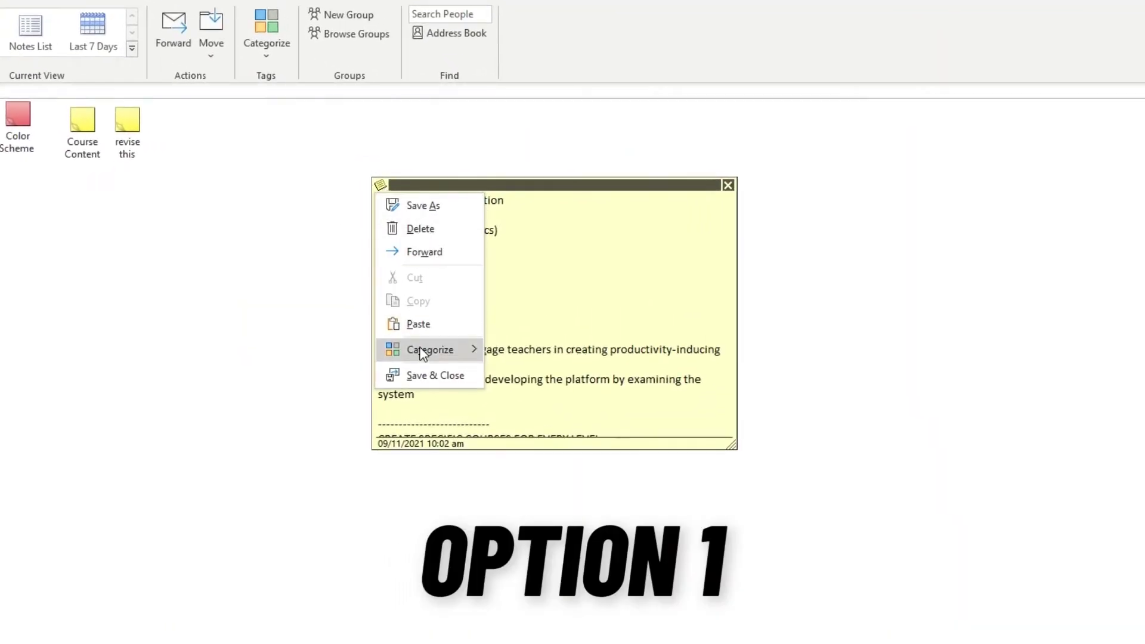
{"action": "mouse_move", "coordinate": [422, 353]}
{"action": "left_click", "coordinate": [511, 401]}
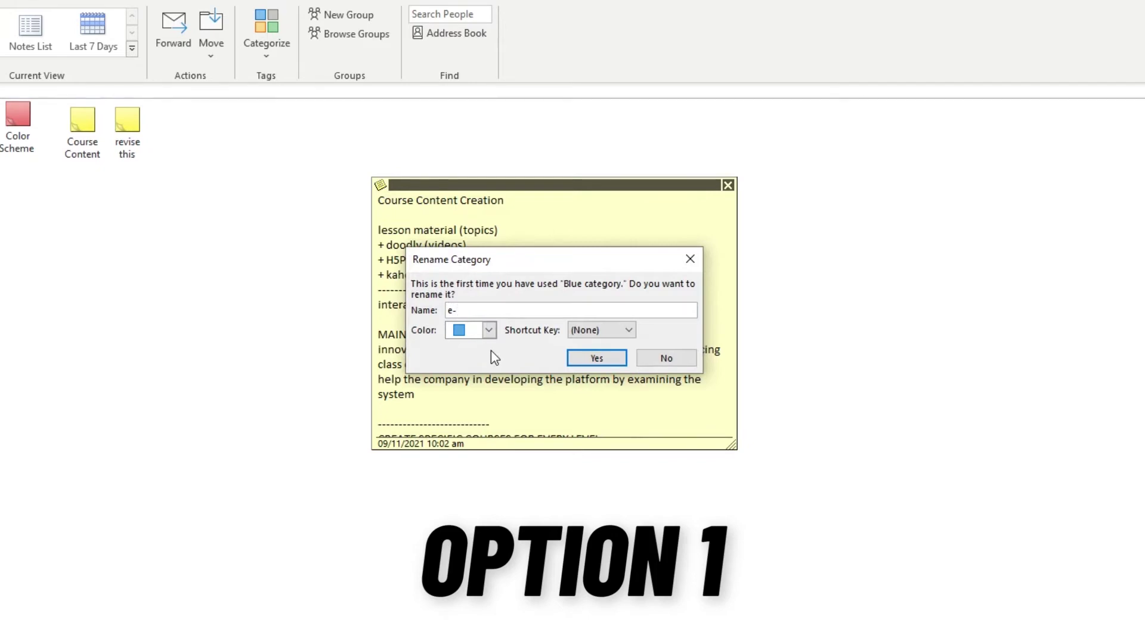
{"action": "type", "text": "e-Learning"}
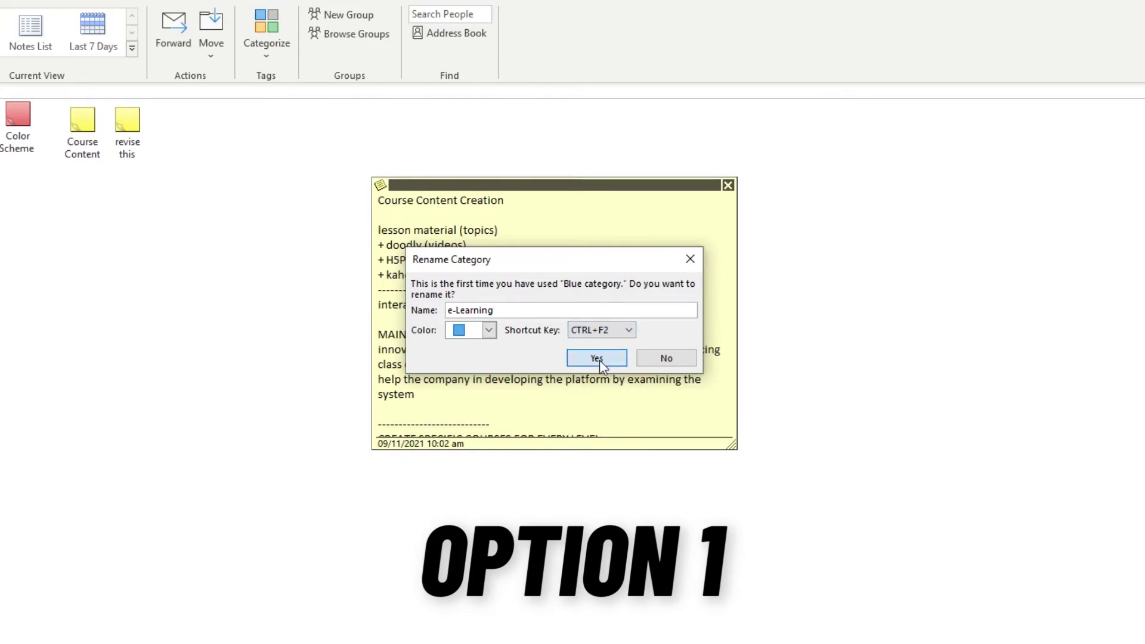
{"action": "left_click", "coordinate": [598, 359]}
{"action": "left_click", "coordinate": [730, 186]}
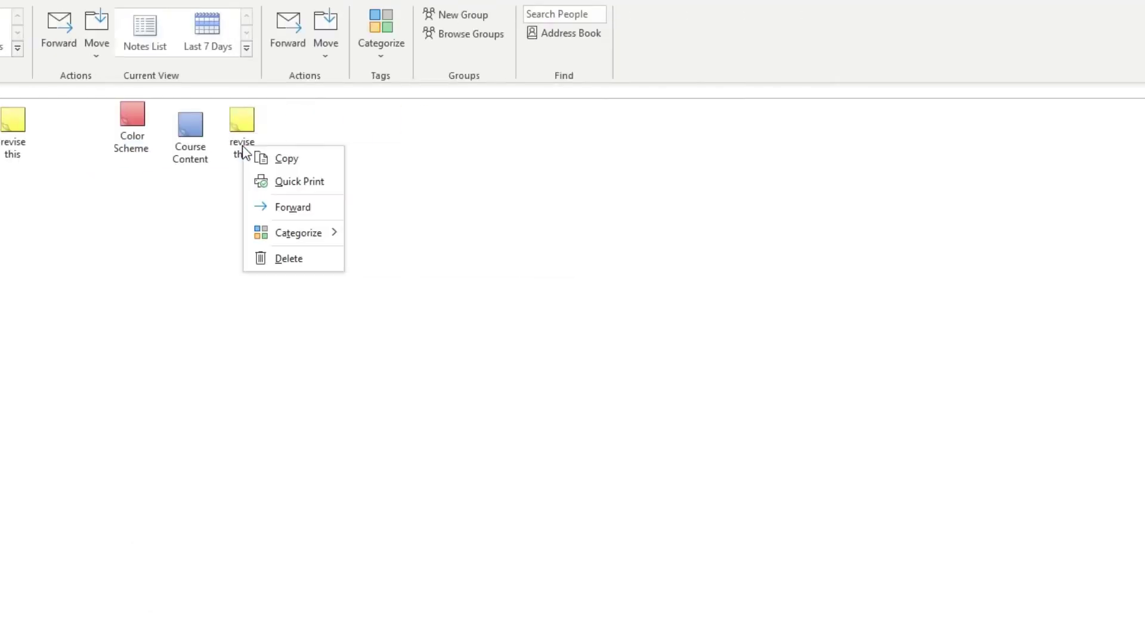
- Put 'revise this note' in the Orange category, keeping its name, and make Course Content Creation yellow
{"action": "mouse_move", "coordinate": [195, 237]}
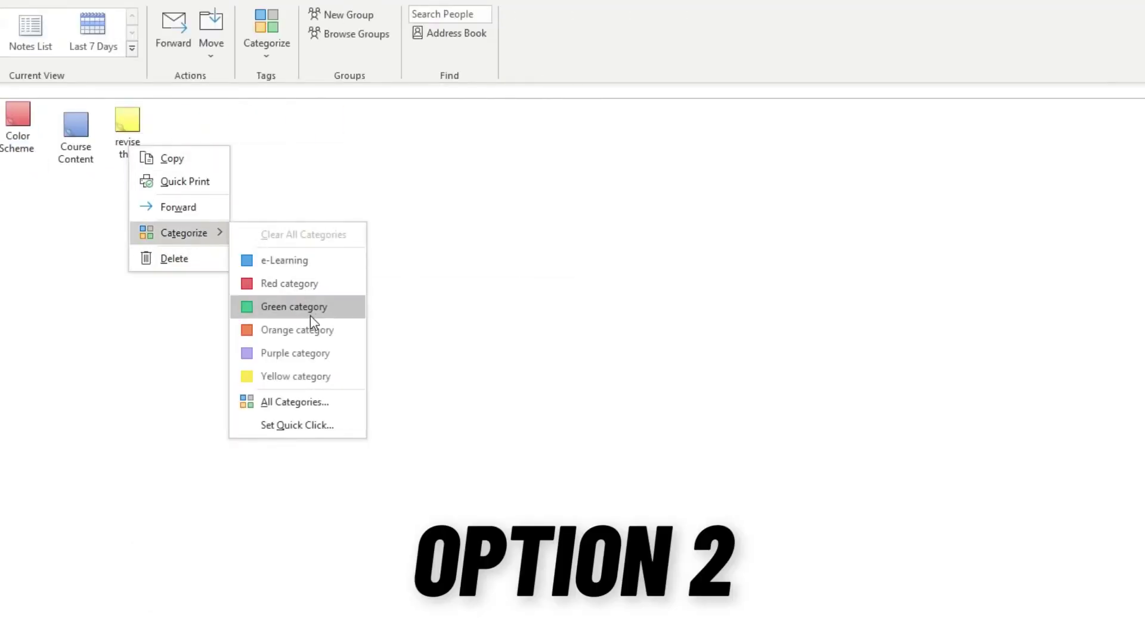
{"action": "left_click", "coordinate": [322, 332]}
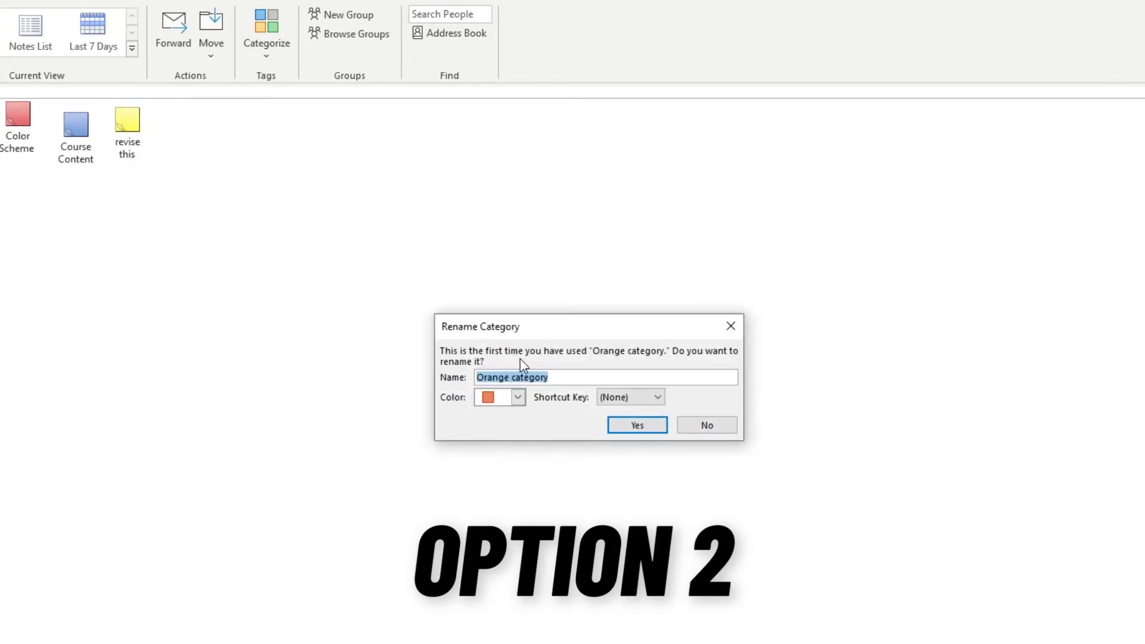
{"action": "left_click", "coordinate": [707, 425]}
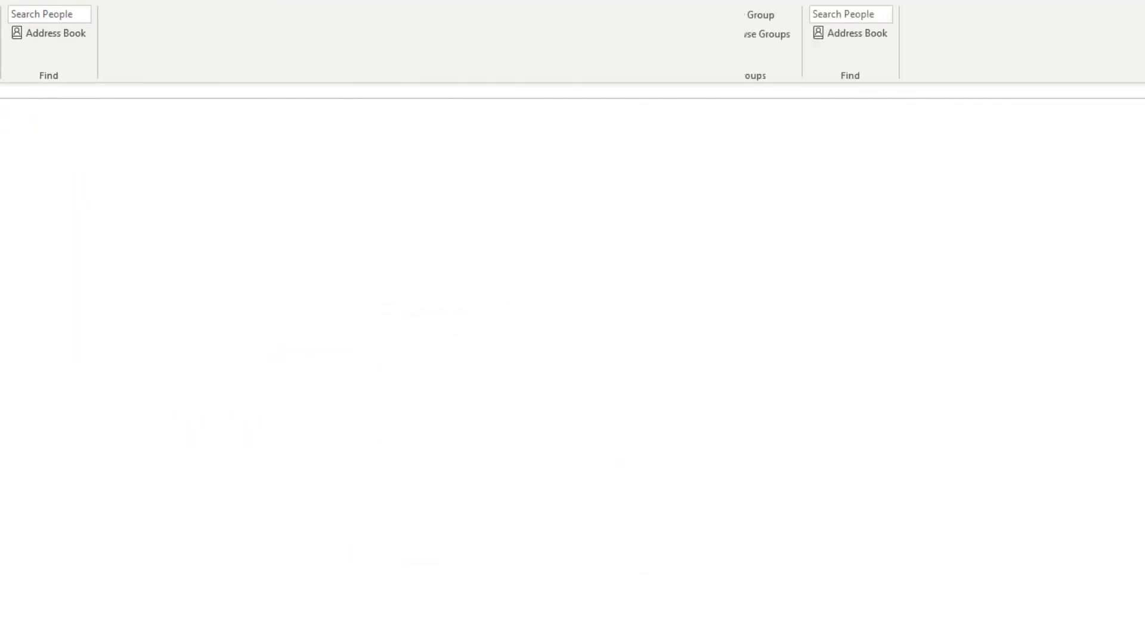
{"action": "left_click", "coordinate": [267, 49]}
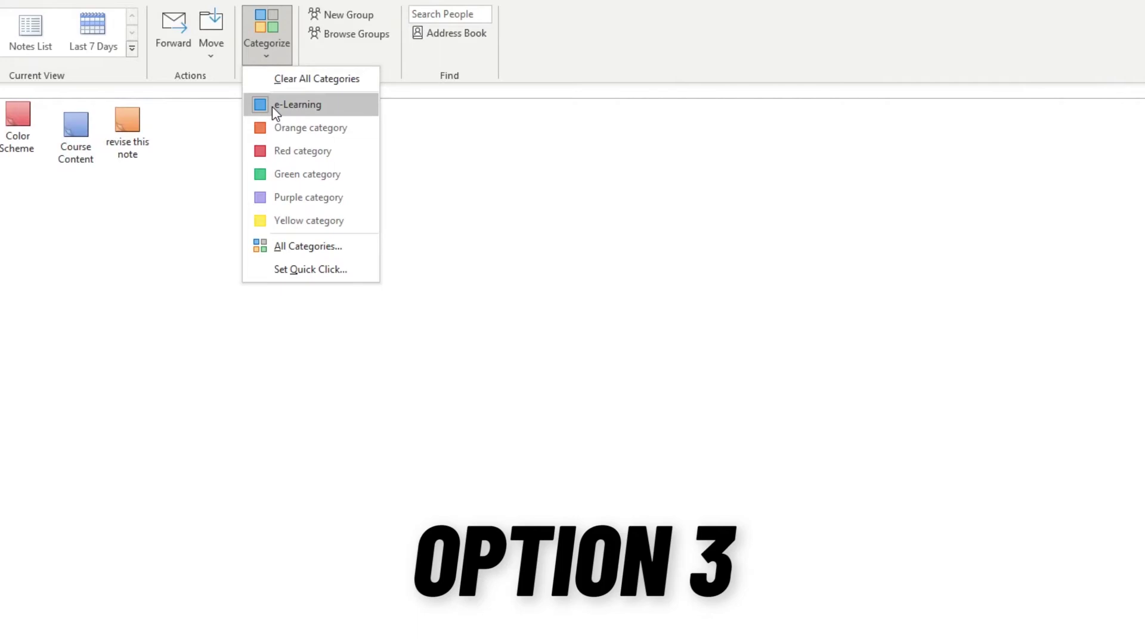
{"action": "left_click", "coordinate": [278, 220]}
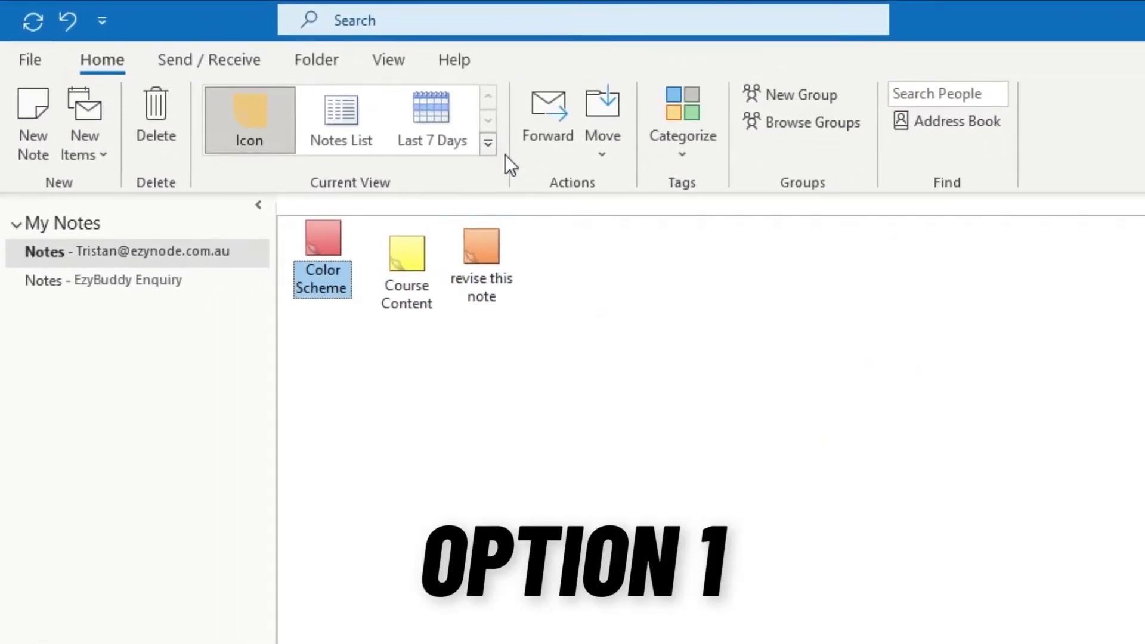
- Forward the Color Scheme note by email, addressed to the suggested contact
{"action": "left_click", "coordinate": [539, 116]}
{"action": "left_click", "coordinate": [127, 123]}
{"action": "type", "text": "tjm"}
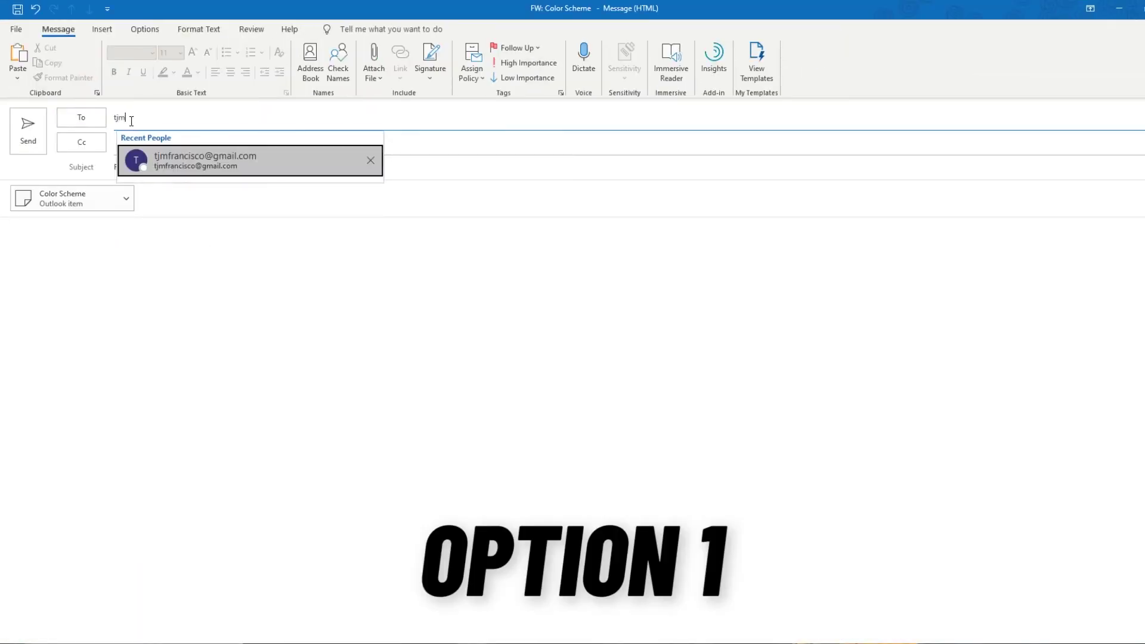
{"action": "left_click", "coordinate": [195, 159]}
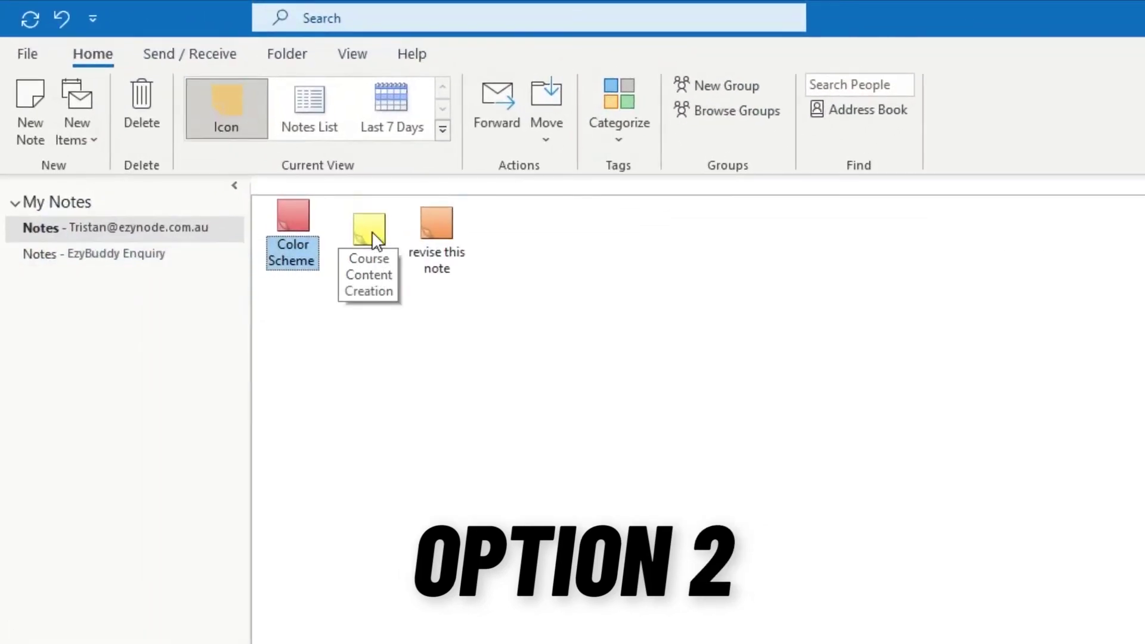
- Forward the Course Content Creation note by email to the same contact
{"action": "right_click", "coordinate": [376, 226]}
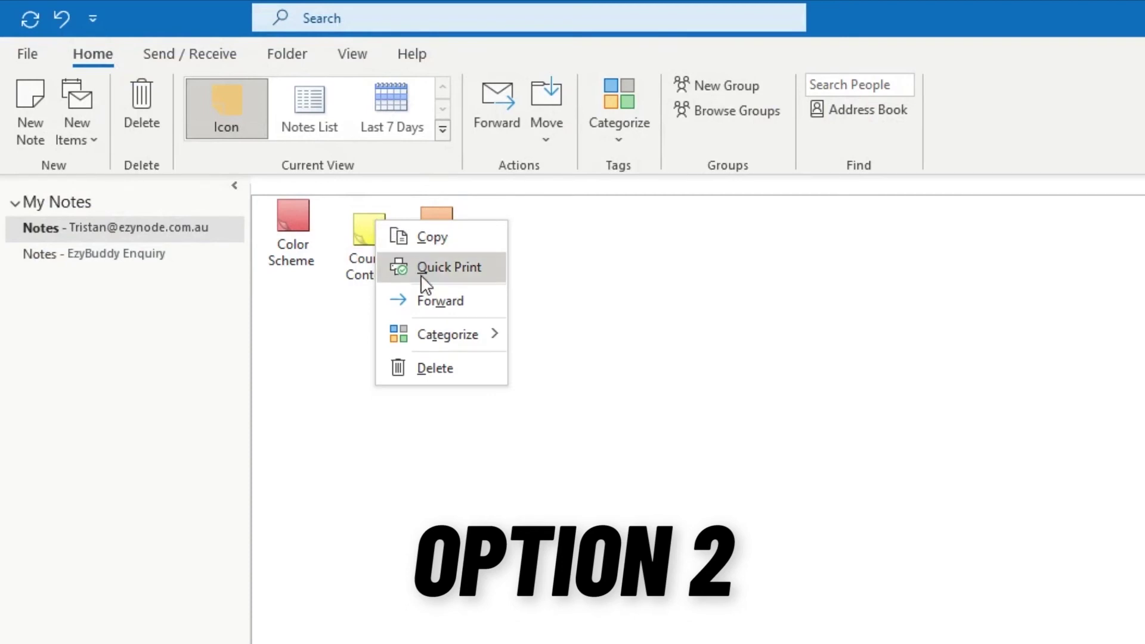
{"action": "left_click", "coordinate": [429, 298]}
{"action": "type", "text": "tjm"}
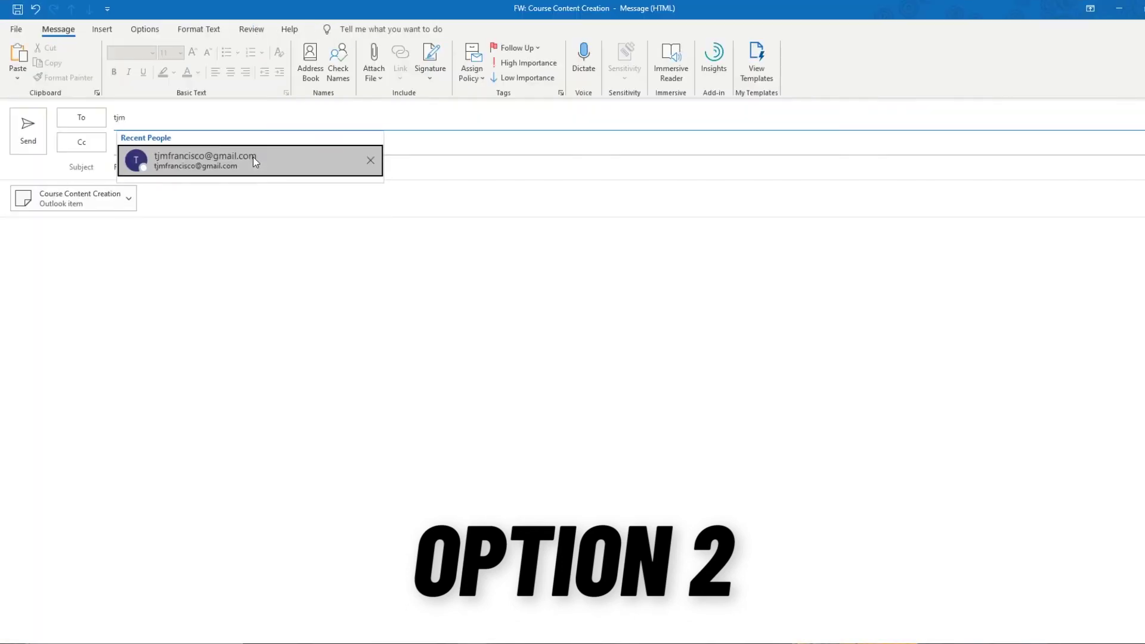
{"action": "left_click", "coordinate": [253, 157]}
{"action": "left_click", "coordinate": [216, 272]}
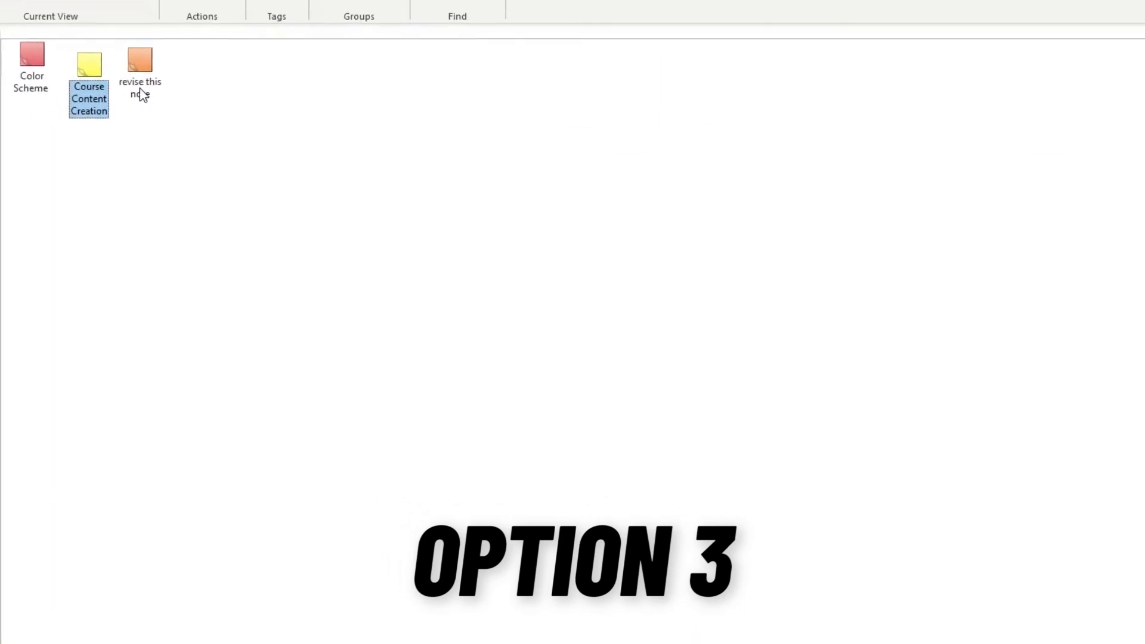
- Open the 'revise this note' note and forward it by email, starting the recipient entry
{"action": "double_click", "coordinate": [239, 143]}
{"action": "left_click", "coordinate": [389, 123]}
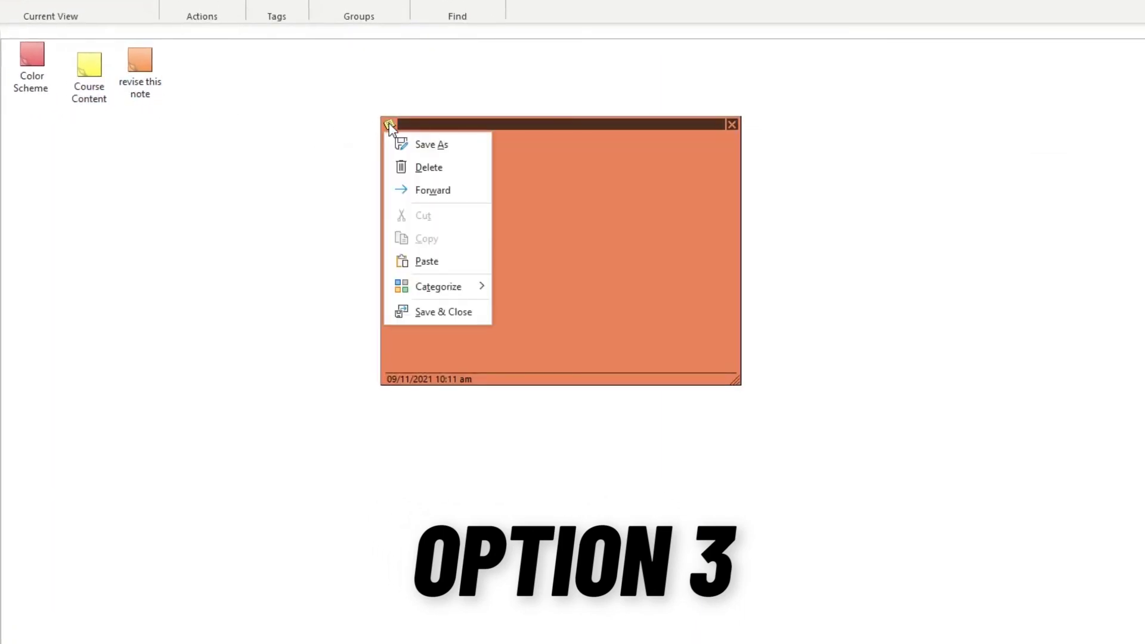
{"action": "left_click", "coordinate": [424, 192]}
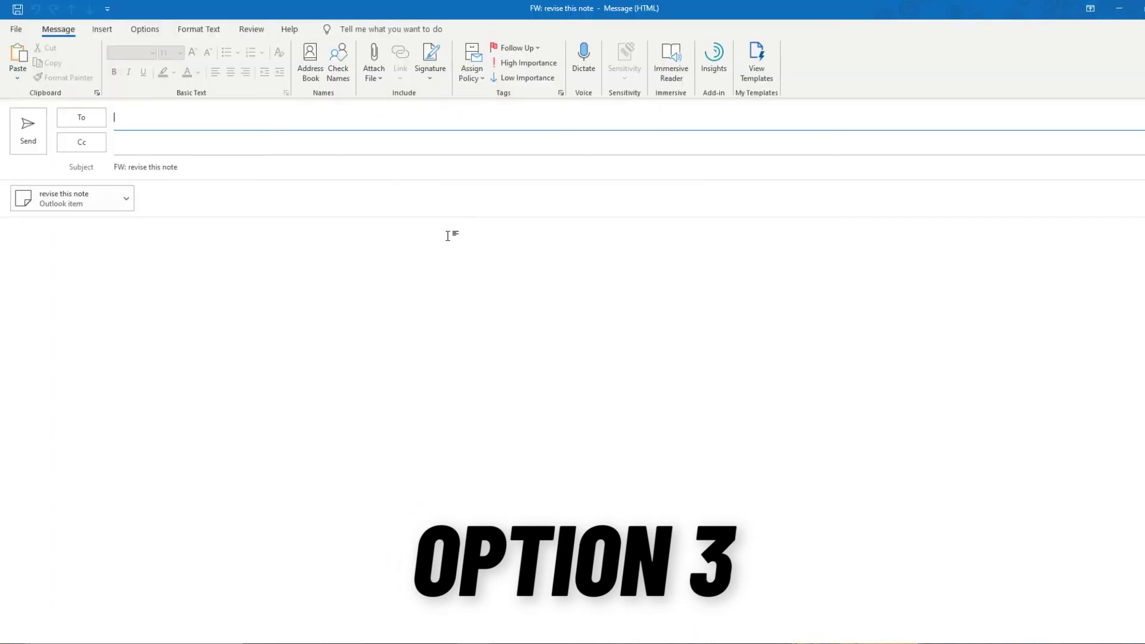
{"action": "type", "text": "tri"}
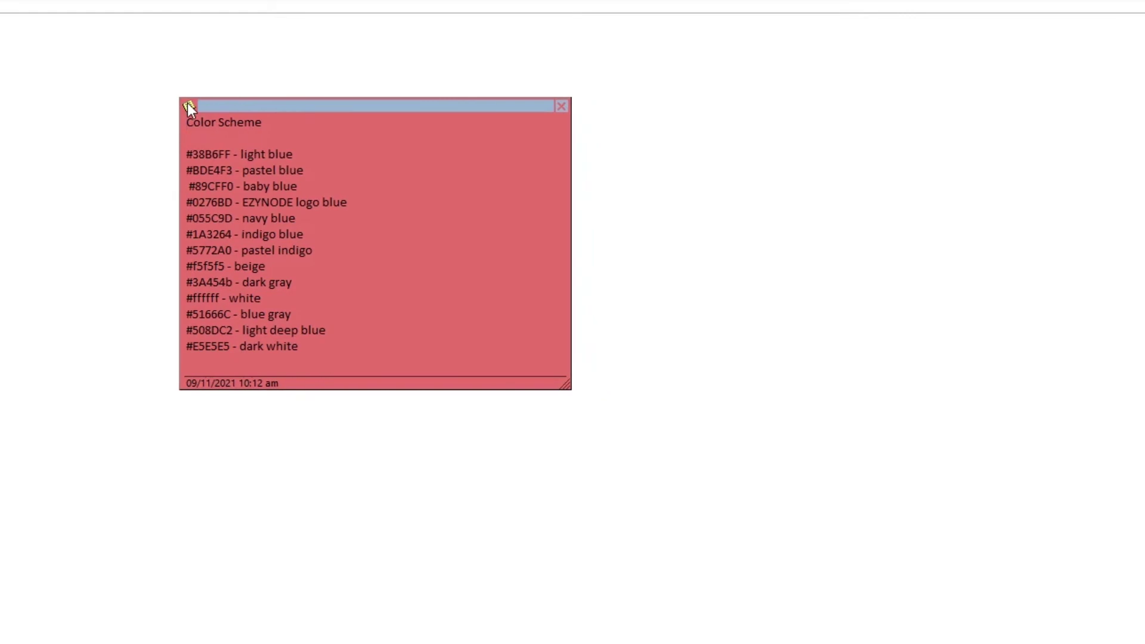
- Save the Color Scheme note to the Desktop with Save As, then reopen the saved file
{"action": "left_click", "coordinate": [188, 105]}
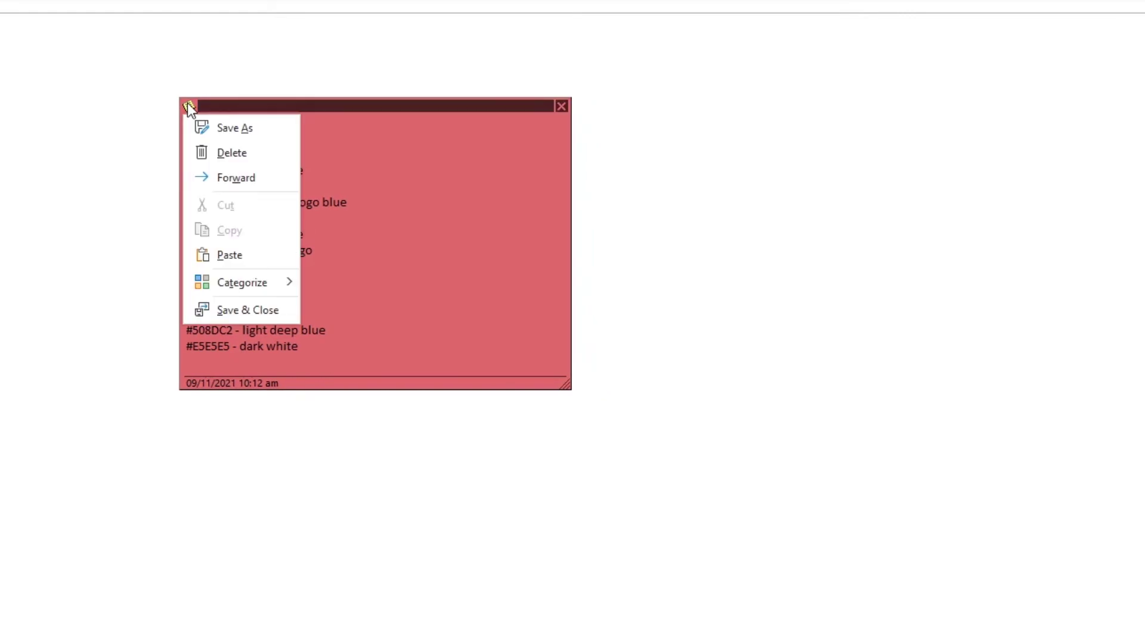
{"action": "left_click", "coordinate": [203, 123]}
{"action": "scroll", "coordinate": [292, 328], "scroll_direction": "up", "scroll_amount": 3}
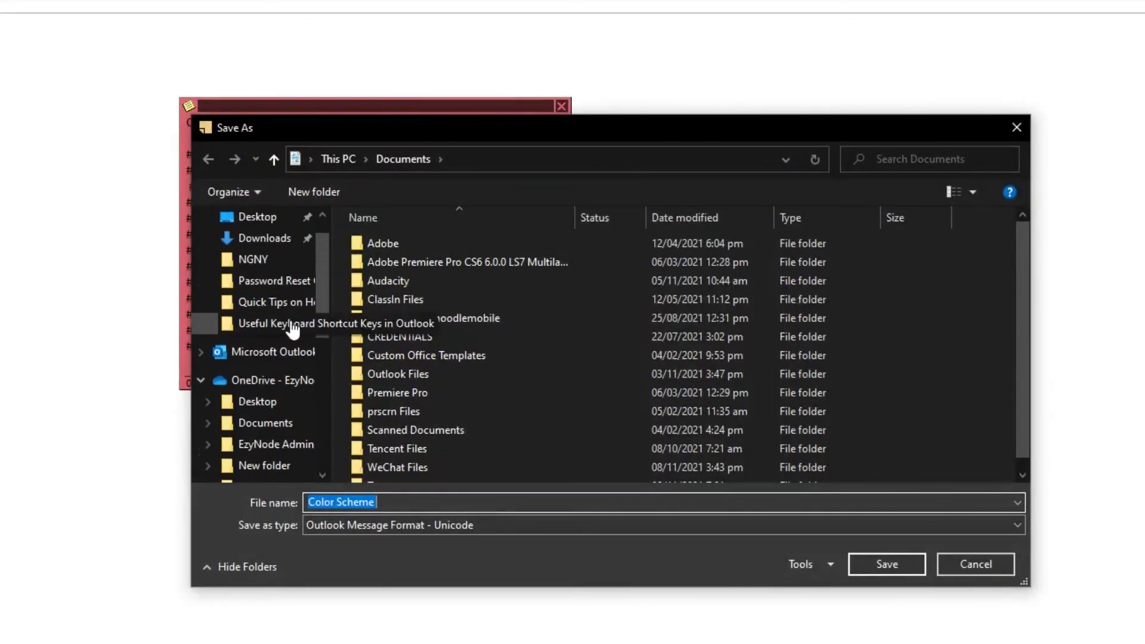
{"action": "left_click", "coordinate": [275, 257]}
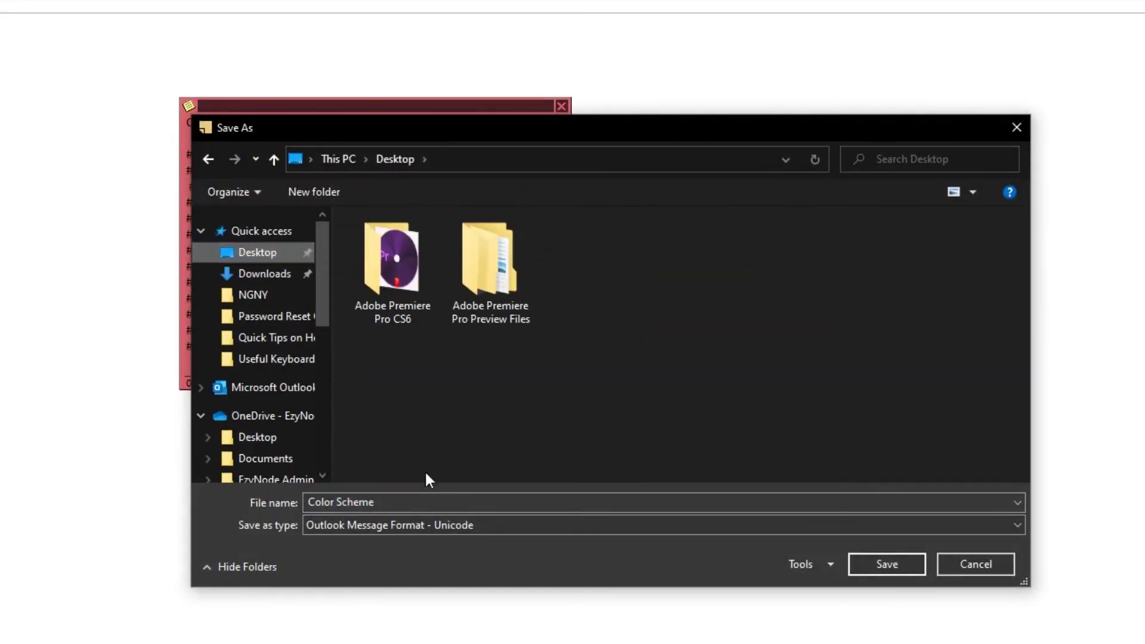
{"action": "left_click", "coordinate": [908, 567]}
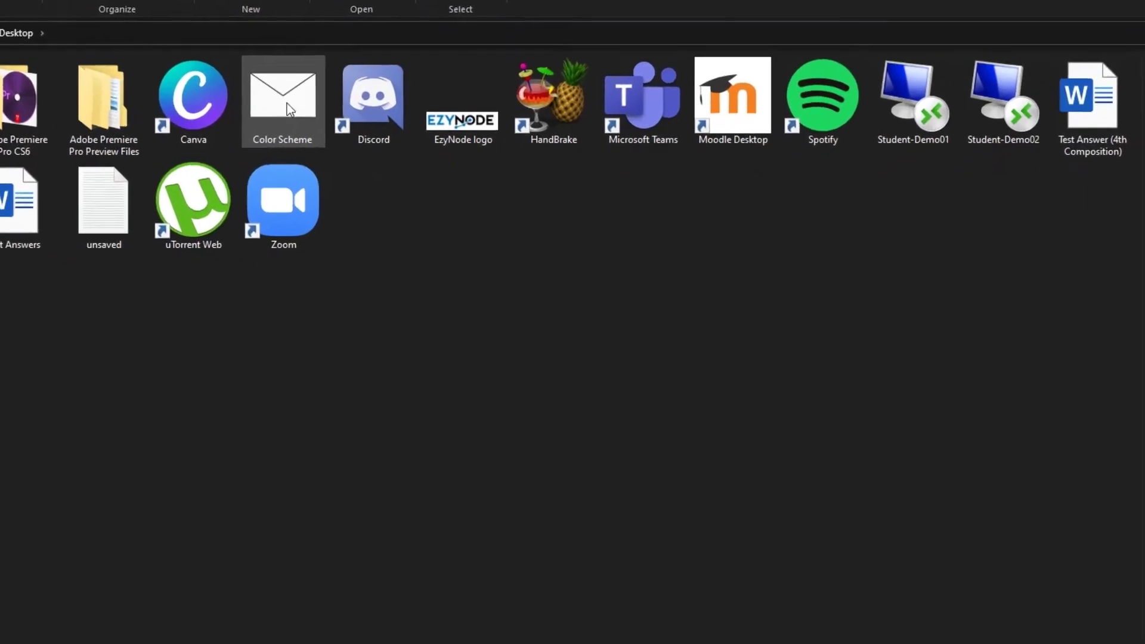
{"action": "double_click", "coordinate": [242, 70]}
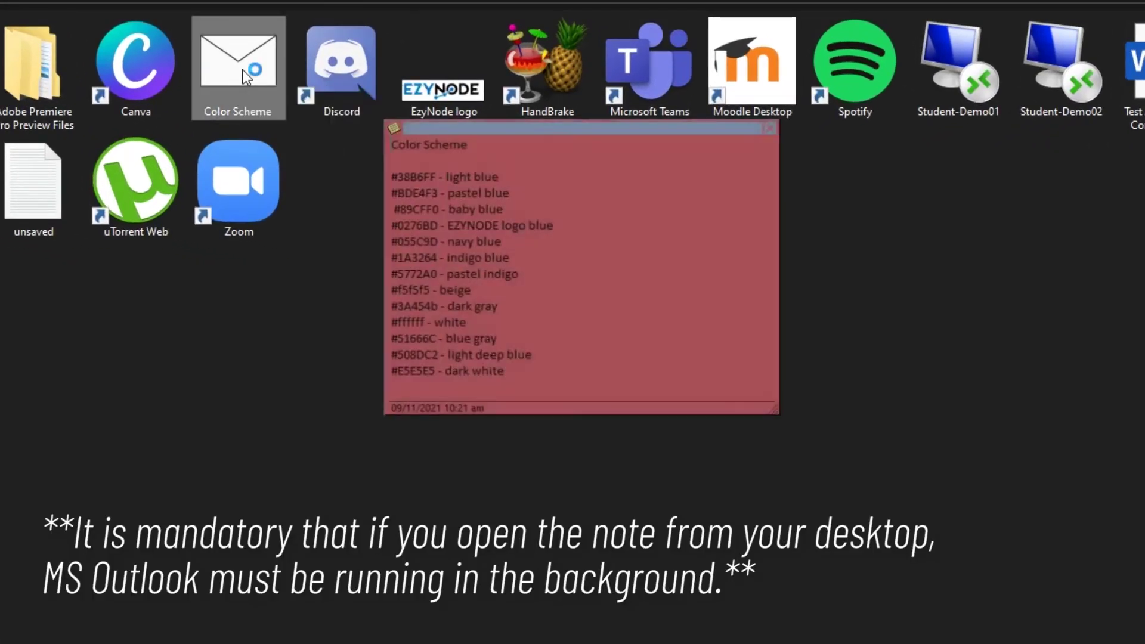